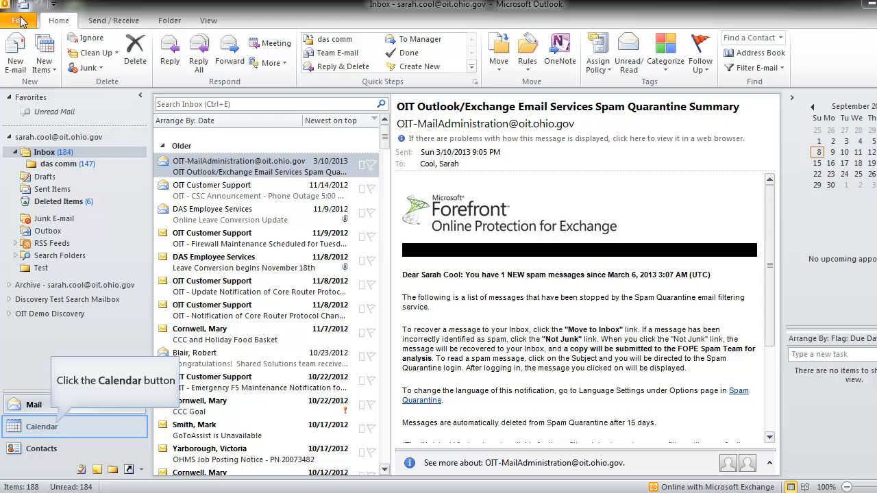
# Step: Switch from the Inbox to the Calendar, showing the work week of September 09–13, 2013
pyautogui.click(58, 426)
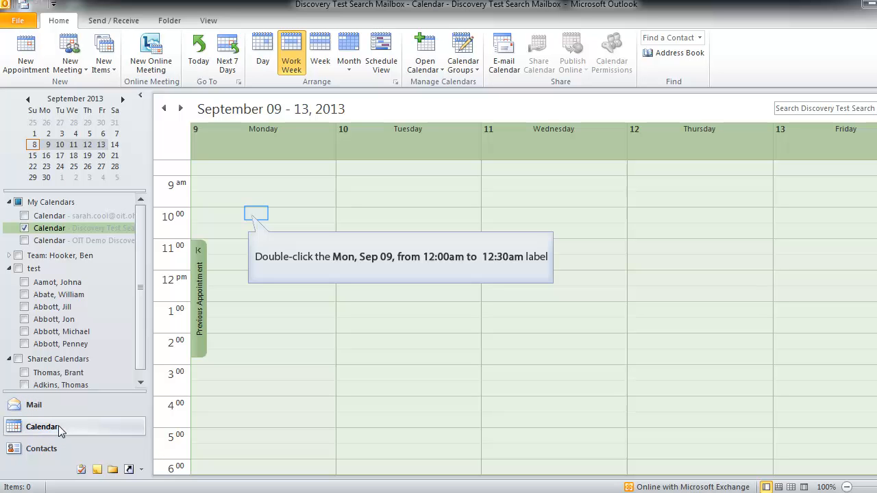
# Step: Create an appointment on Mon 9/9/2013, 10:00–10:30 AM, with the subject 'test'
pyautogui.doubleClick(258, 216)
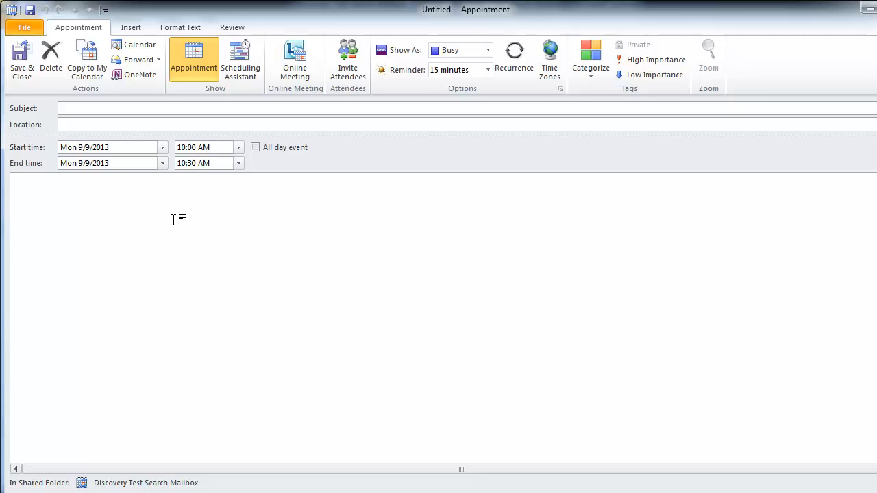
pyautogui.click(134, 110)
pyautogui.write('test')
pyautogui.press('Tab')
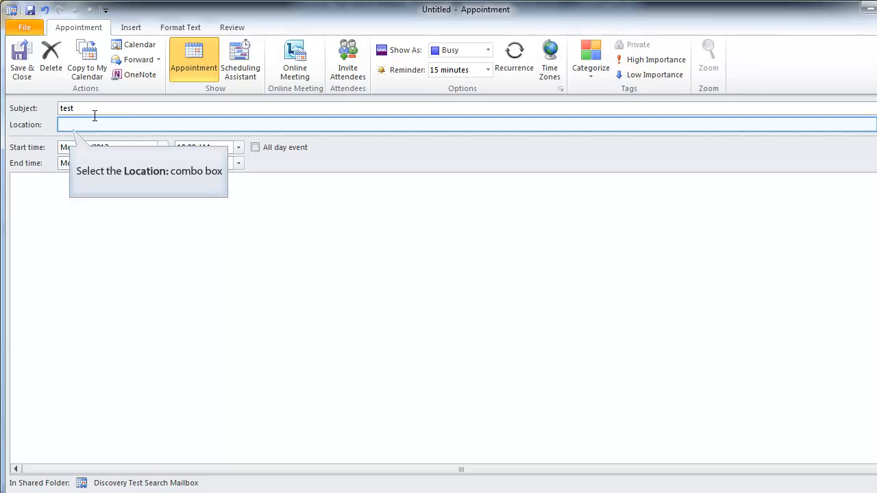
pyautogui.click(77, 129)
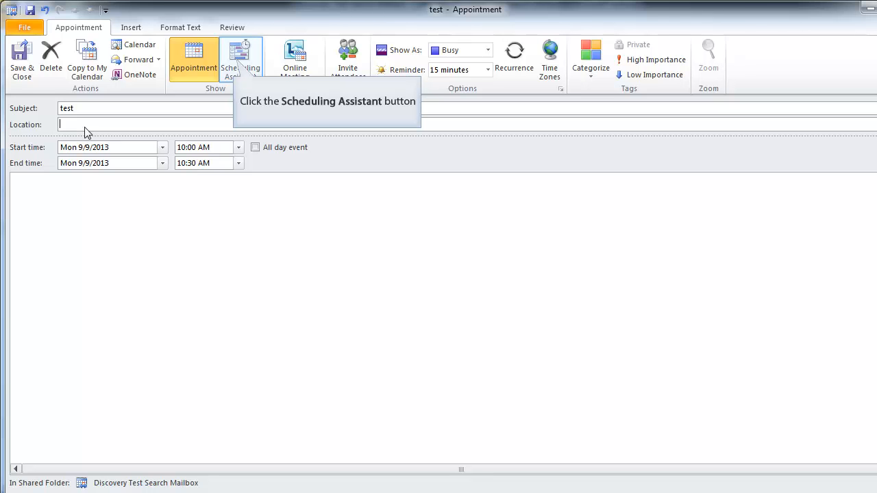
# Step: Open the Scheduling Assistant and bring up the All Rooms selection list
pyautogui.click(243, 64)
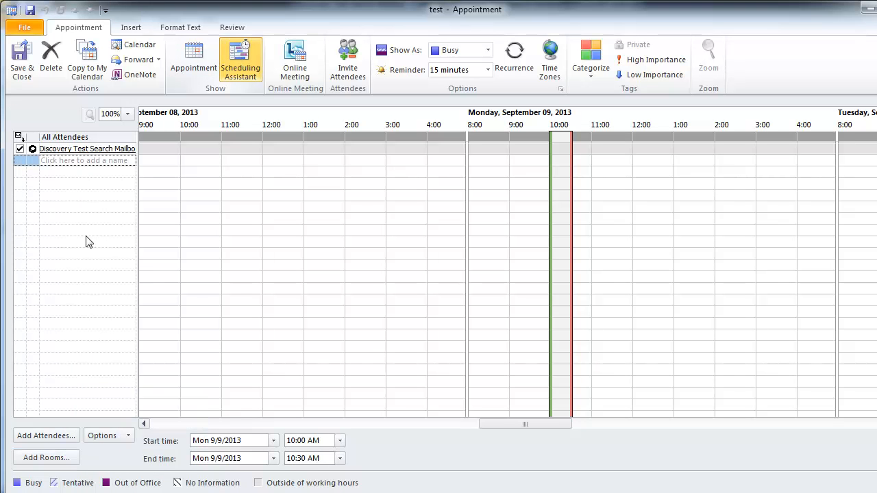
pyautogui.click(45, 457)
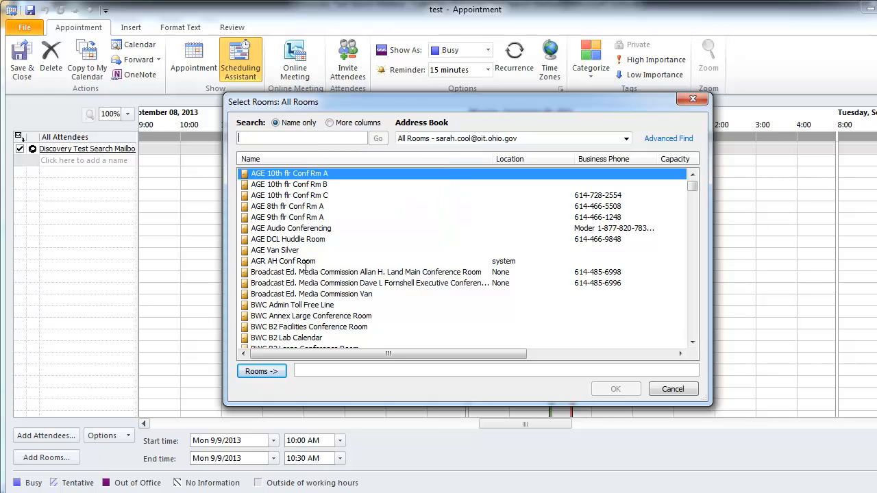
# Step: Search 'das oit' and add the five SOCC conference rooms, Rm 203 through Small Rm 303
pyautogui.write('das oit')
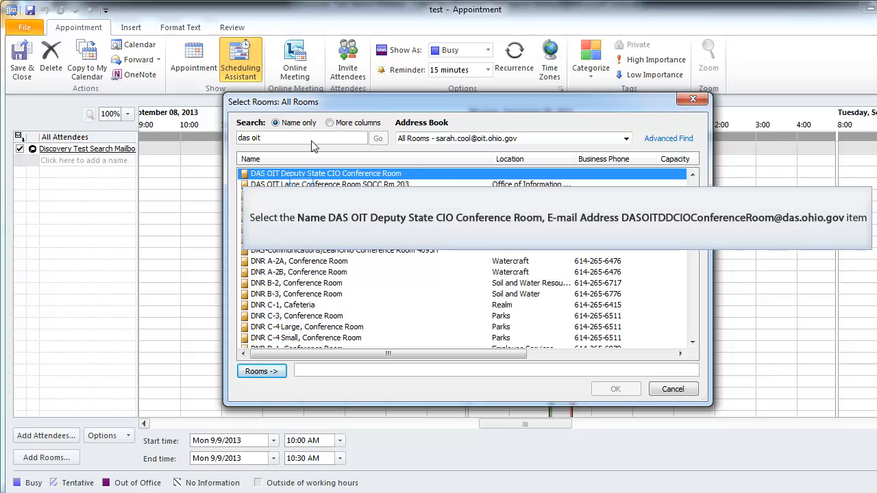
pyautogui.click(305, 185)
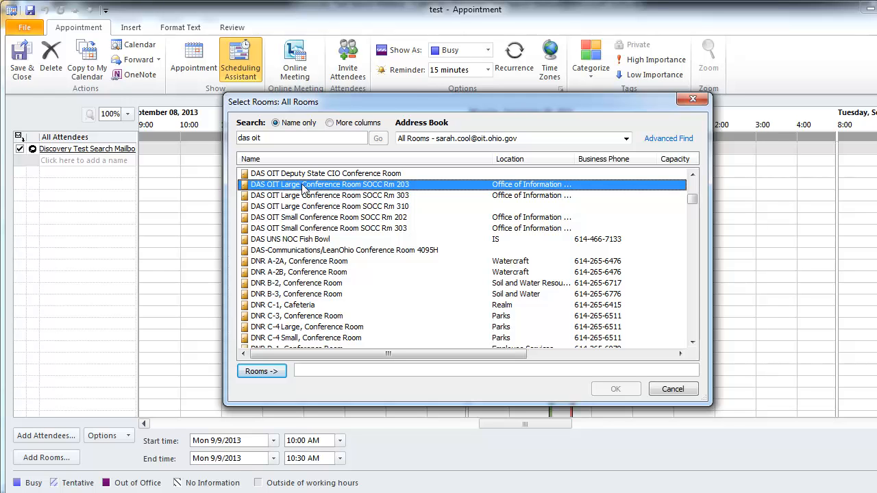
pyautogui.keyDown('shift'); pyautogui.click(303, 187); pyautogui.keyUp('shift')
pyautogui.keyDown('shift'); pyautogui.doubleClick(322, 228); pyautogui.keyUp('shift')
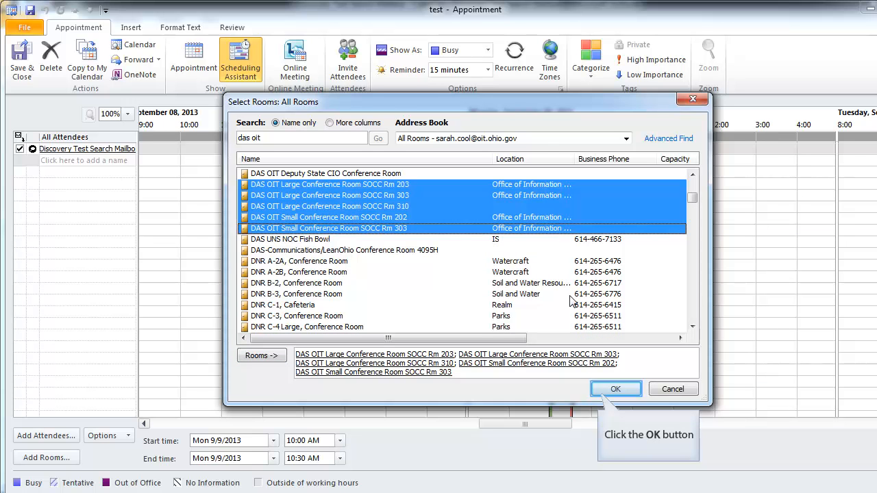
pyautogui.click(612, 389)
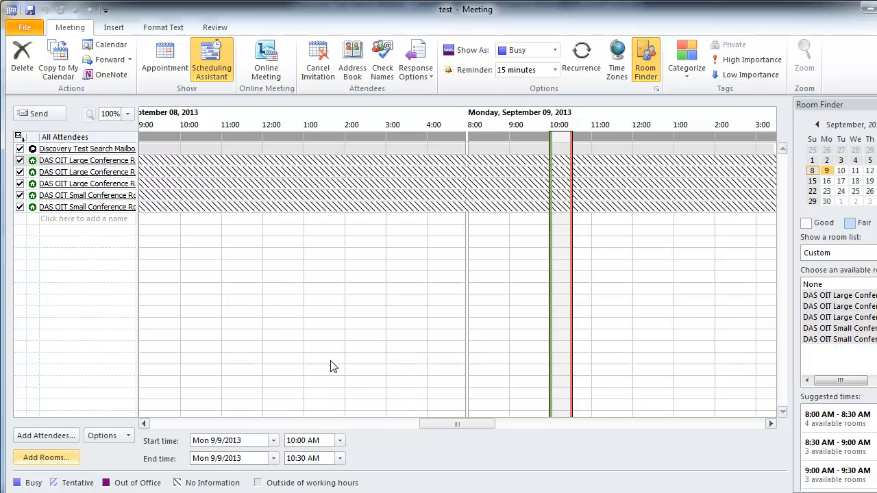
# Step: Move the meeting to Sun 9/8/2013, 12:30–1:00 PM, and enter 'Admin' in a new attendee row
pyautogui.click(279, 309)
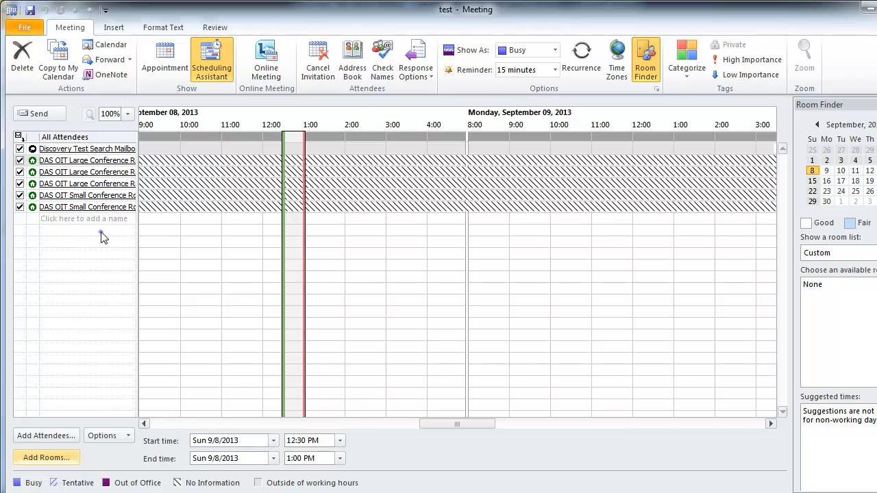
pyautogui.click(48, 219)
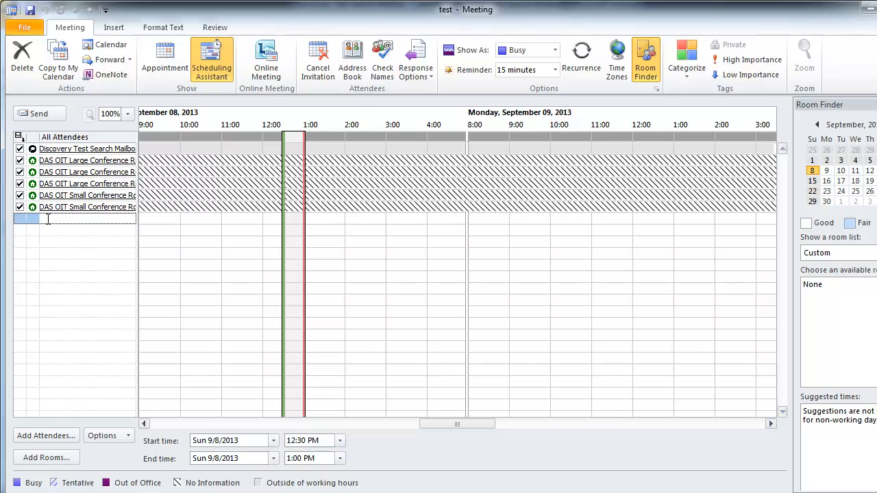
pyautogui.write('Admin')
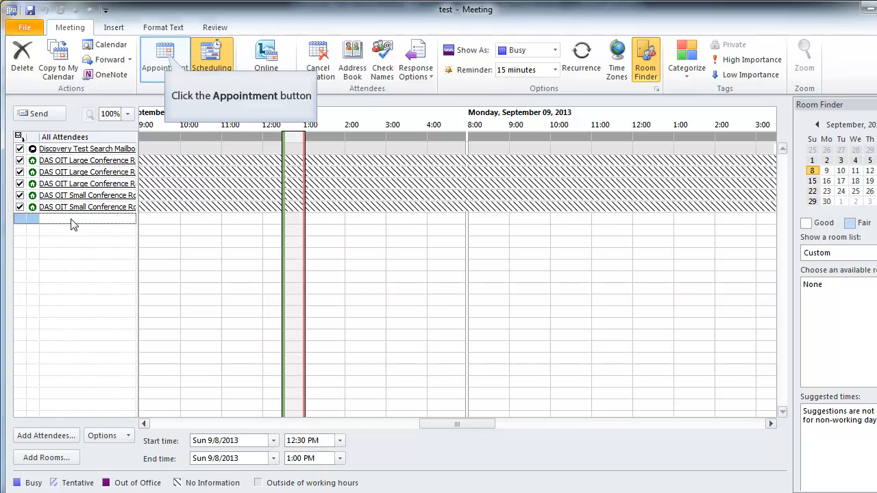
# Step: Add a colleague from the directory autocomplete to the meeting's To line
pyautogui.click(172, 55)
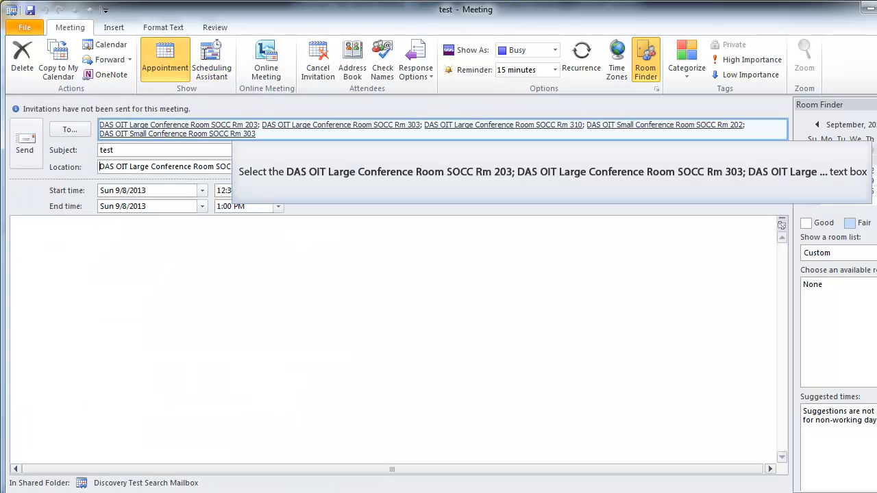
pyautogui.click(293, 137)
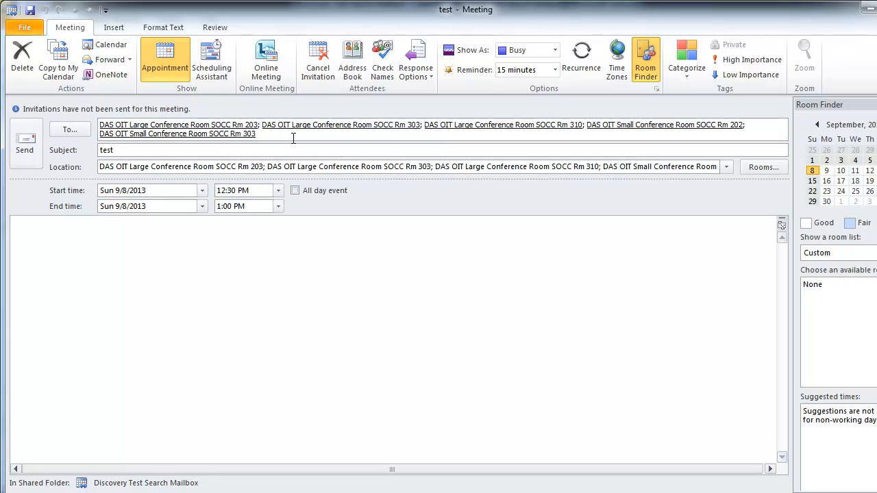
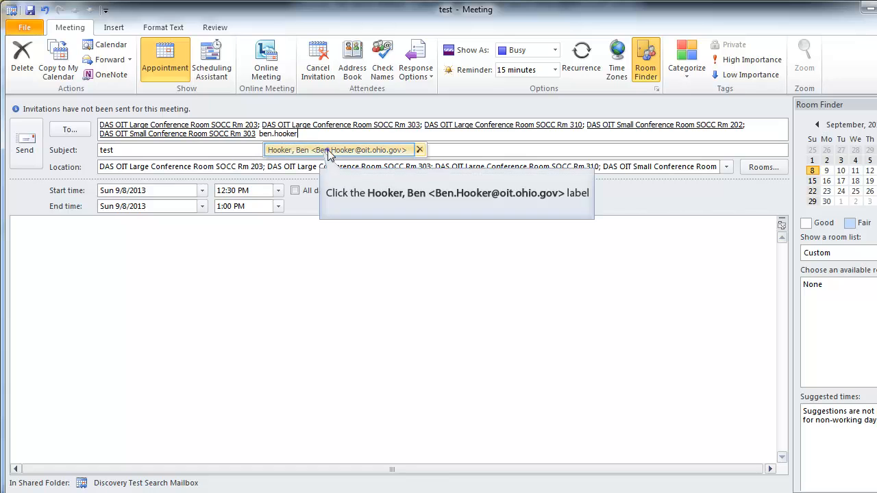
pyautogui.click(328, 150)
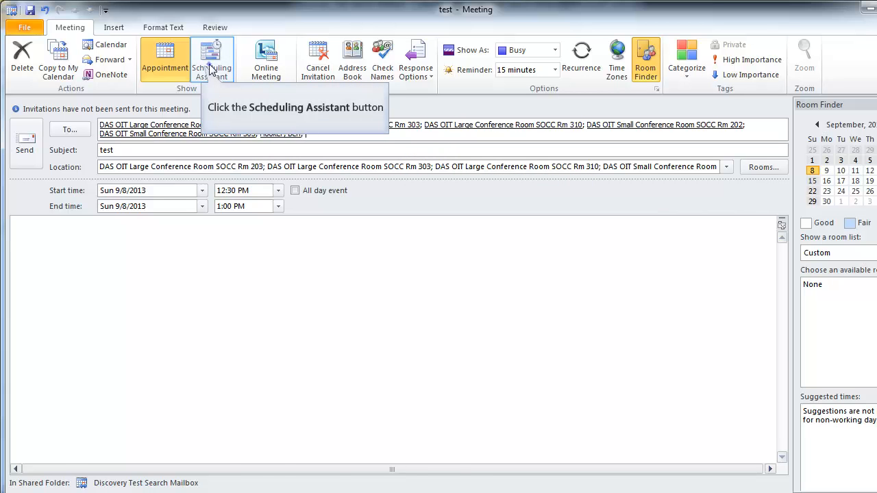
pyautogui.click(211, 69)
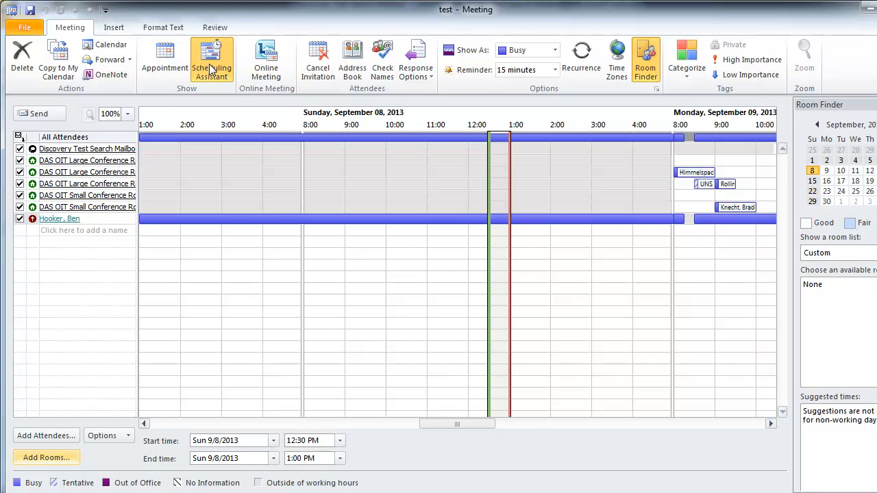
# Step: Change the person attendee from Required to Optional Attendee
pyautogui.click(35, 219)
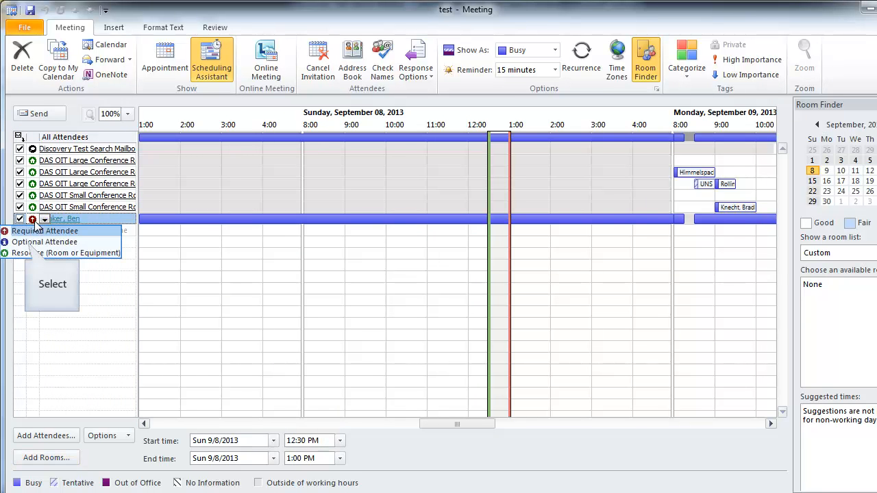
pyautogui.click(36, 243)
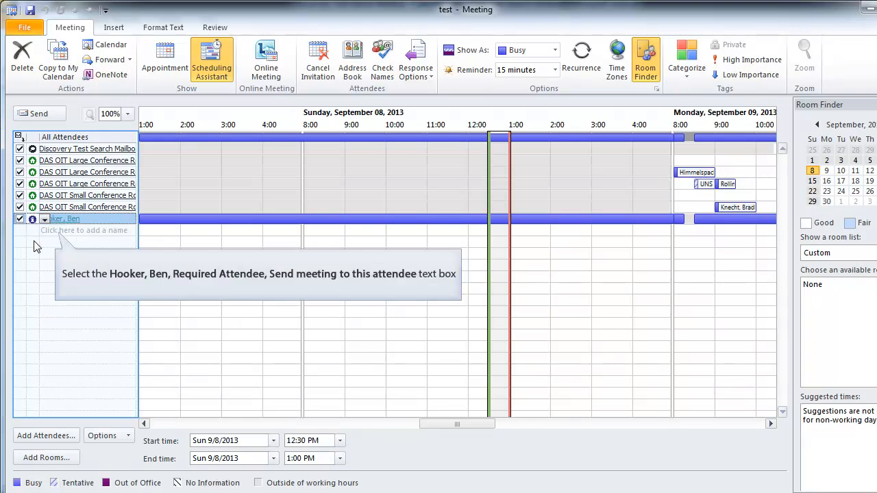
pyautogui.click(63, 231)
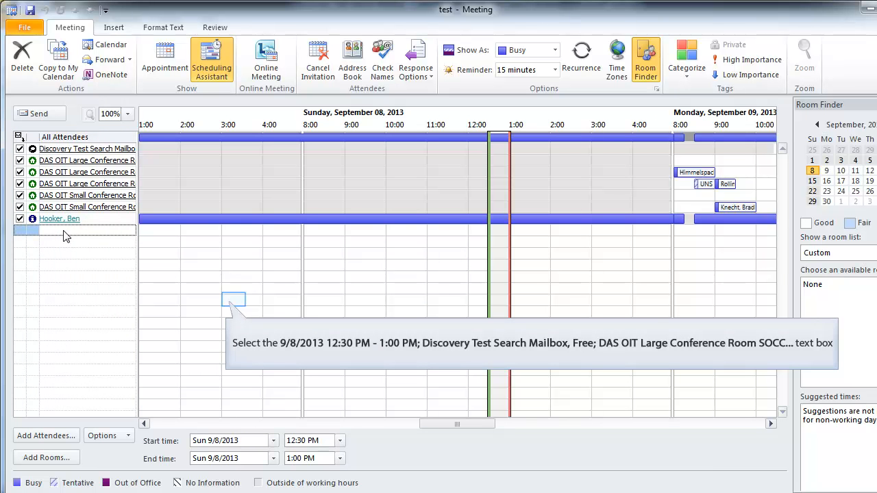
pyautogui.click(233, 305)
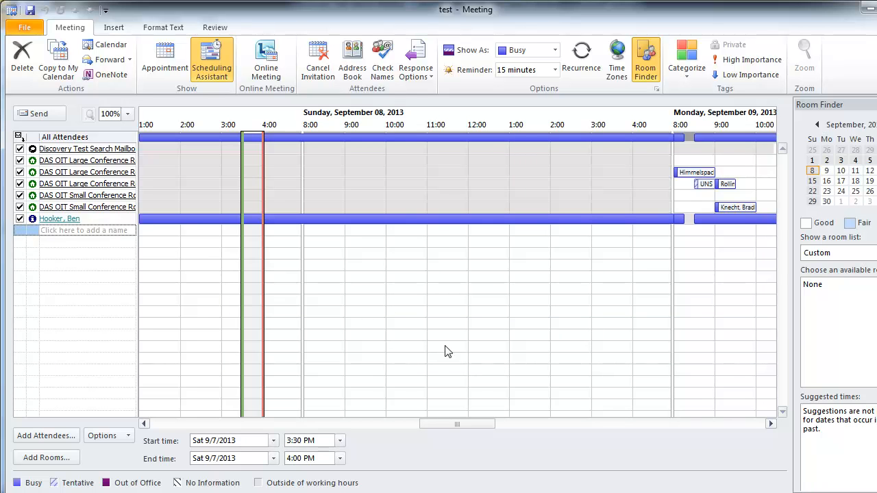
# Step: Set the meeting start back to Mon 9/9/2013 at 10:00 AM, ending 10:30 AM
pyautogui.moveTo(480, 420)
pyautogui.mouseDown()
pyautogui.moveTo(508, 417)
pyautogui.moveTo(483, 421)
pyautogui.mouseUp()
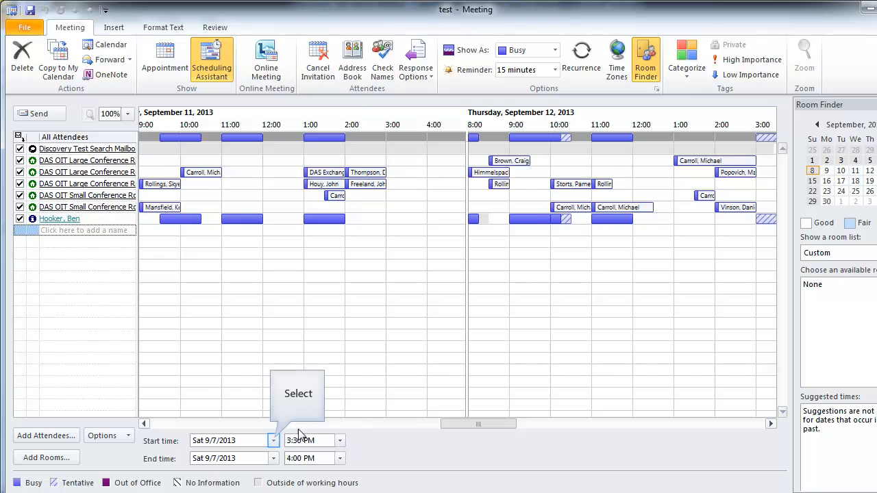
pyautogui.click(275, 440)
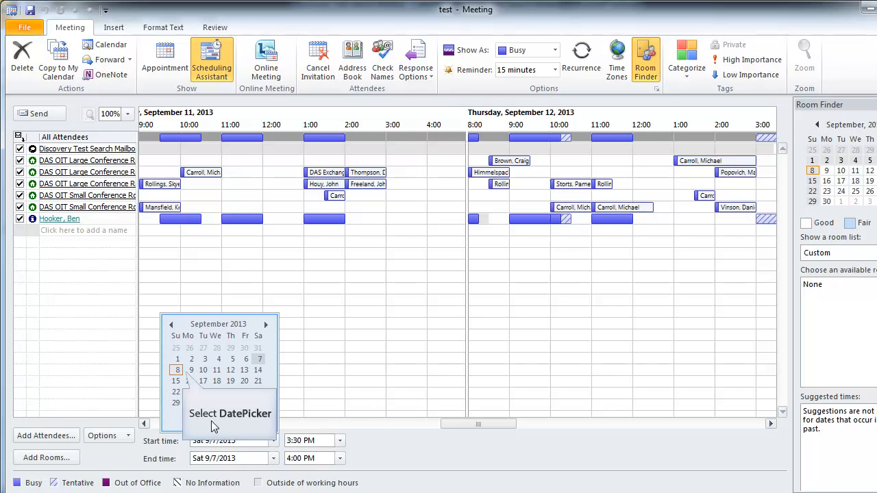
pyautogui.click(191, 371)
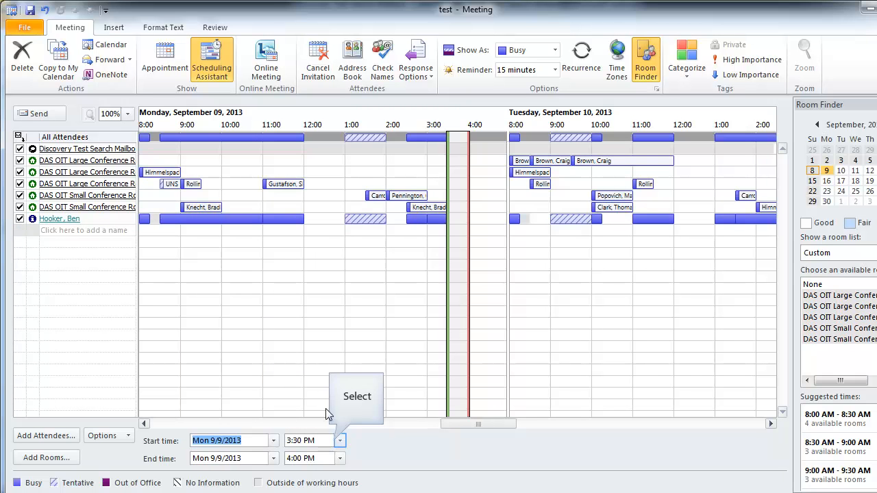
pyautogui.click(339, 441)
pyautogui.click(342, 468)
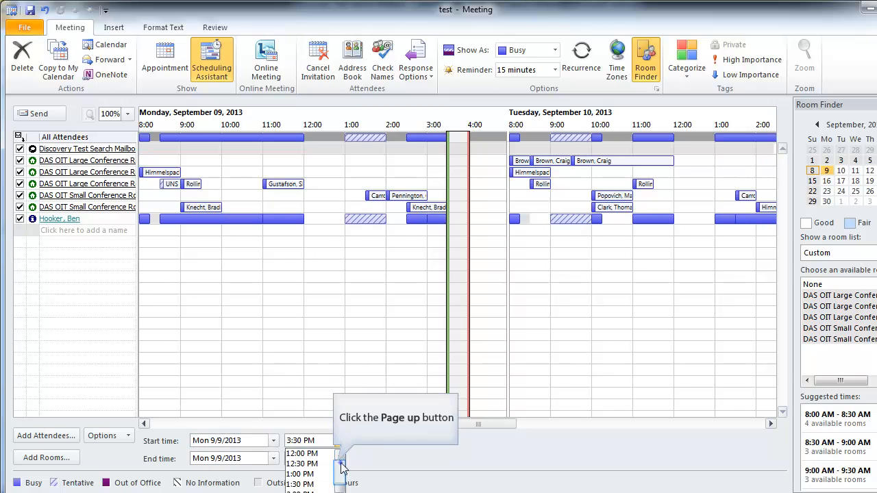
pyautogui.click(342, 469)
pyautogui.click(323, 483)
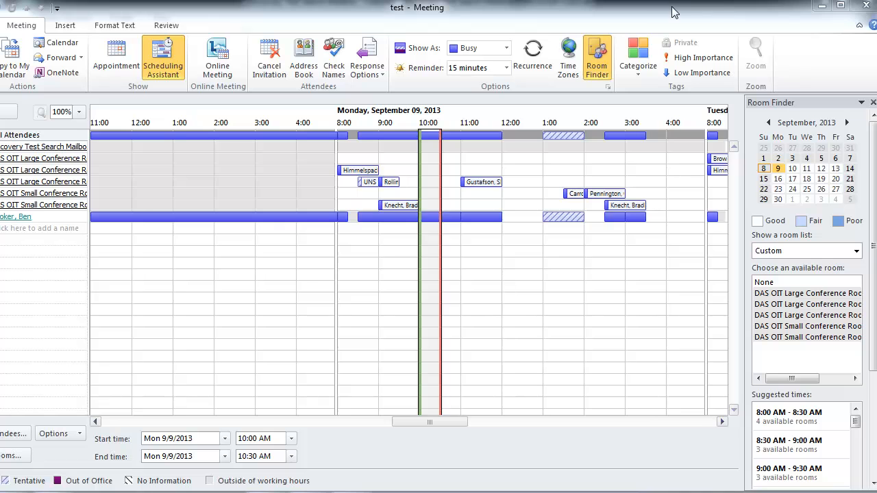
pyautogui.moveTo(858, 425); pyautogui.dragTo(856, 432)
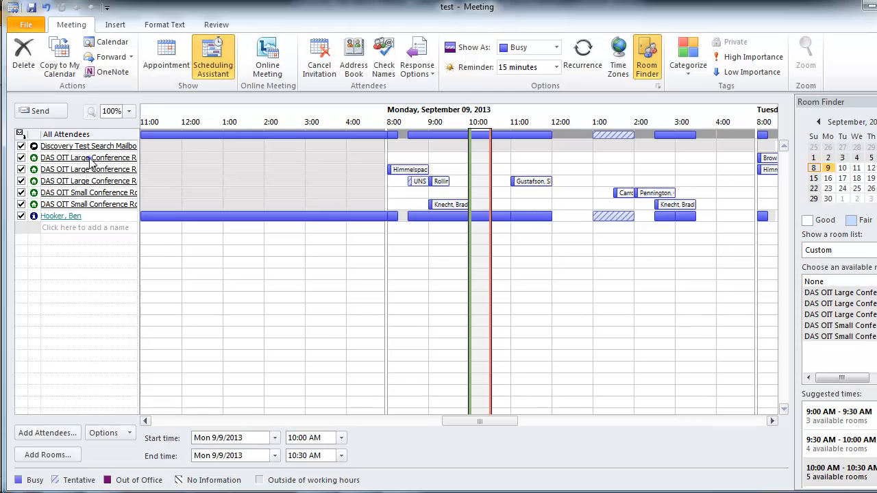
# Step: Delete the four extra conference rooms, keeping only DAS OIT Large Conference Room SOCC Rm 203
pyautogui.click(90, 159)
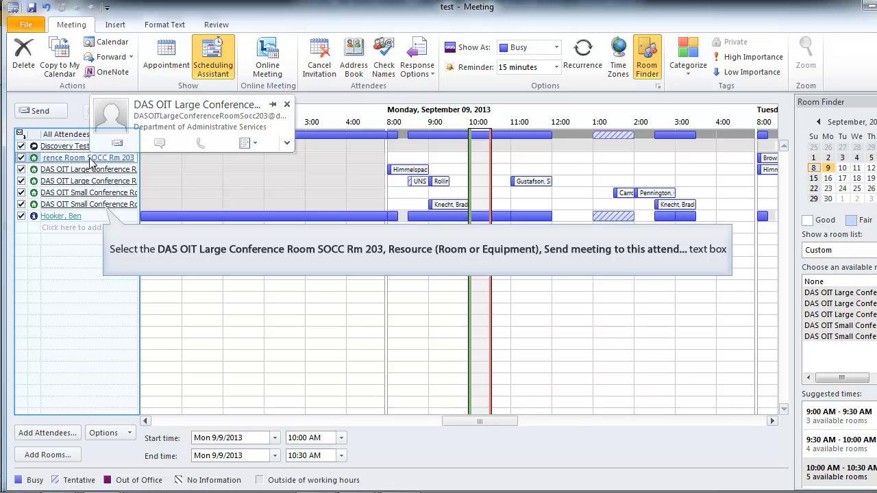
pyautogui.click(113, 205)
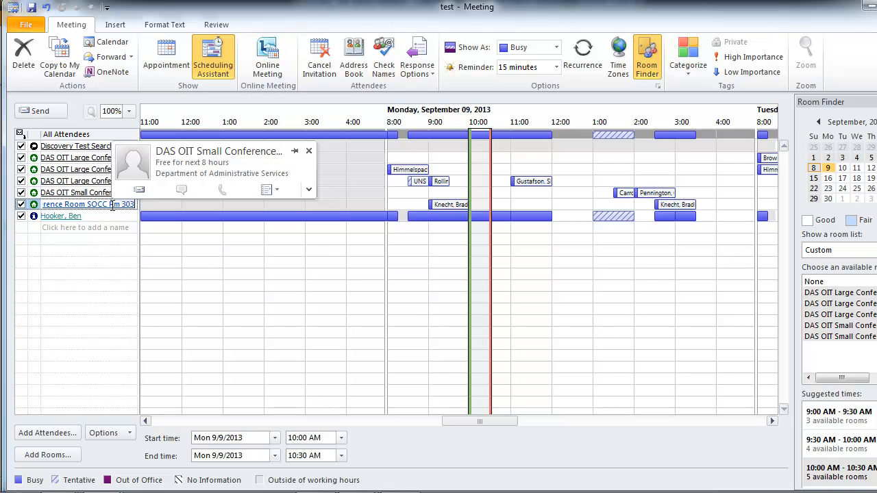
pyautogui.press('BackSpace')
pyautogui.click(112, 193)
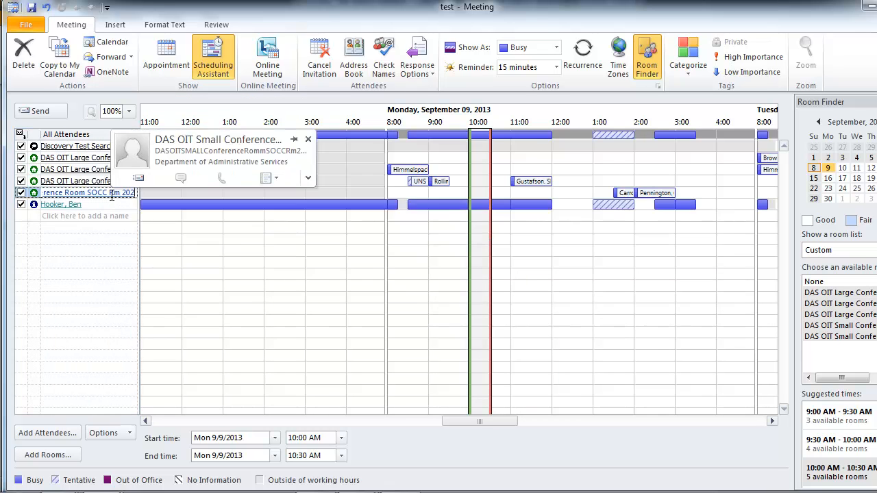
pyautogui.press('BackSpace')
pyautogui.click(113, 182)
pyautogui.press('BackSpace')
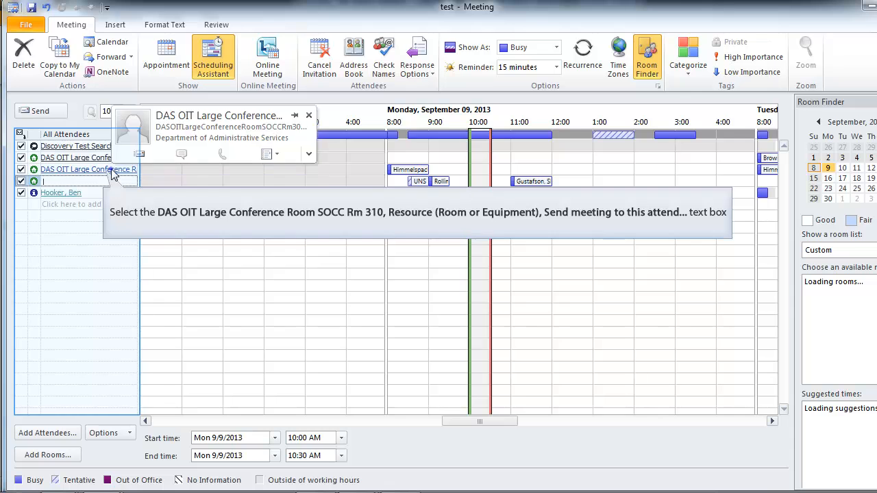
pyautogui.click(112, 170)
pyautogui.press('BackSpace')
pyautogui.moveTo(107, 162)
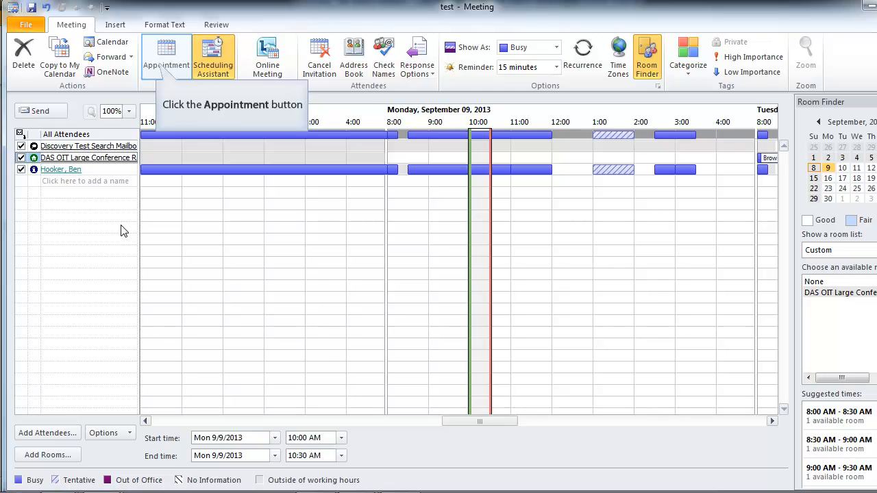
# Step: Write 'agenda' and 'notes' on two separate lines in the invitation body
pyautogui.click(167, 67)
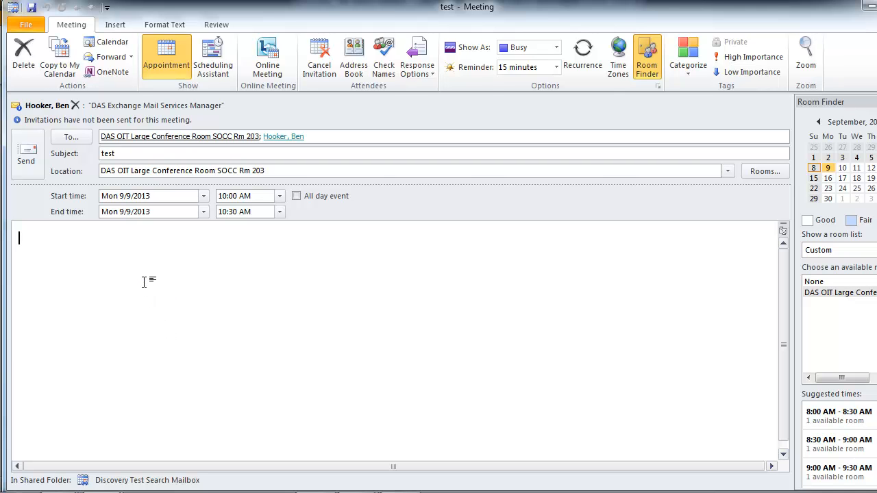
pyautogui.write('agenda')
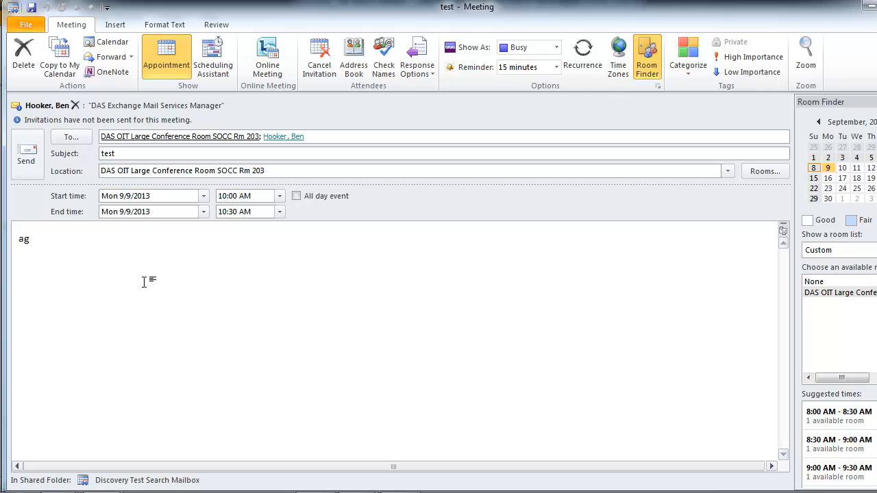
pyautogui.press('Return')
pyautogui.press('Return')
pyautogui.write('notes')
pyautogui.moveTo(136, 144)
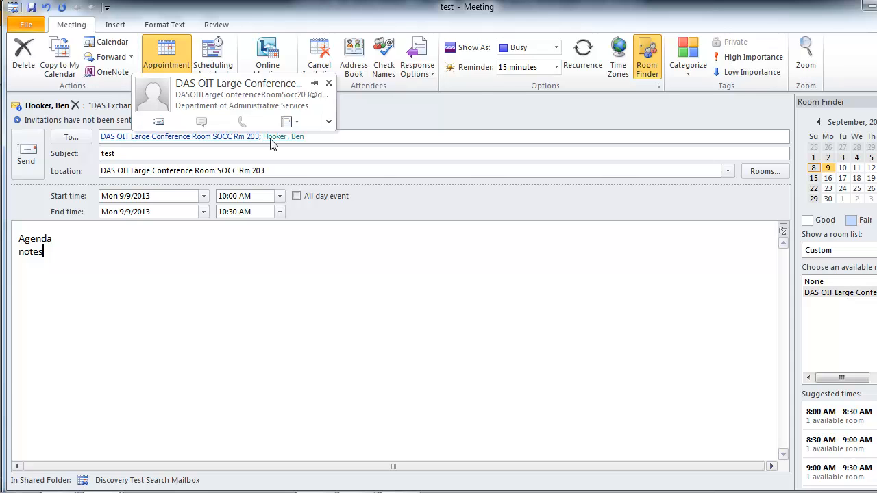
pyautogui.moveTo(272, 143)
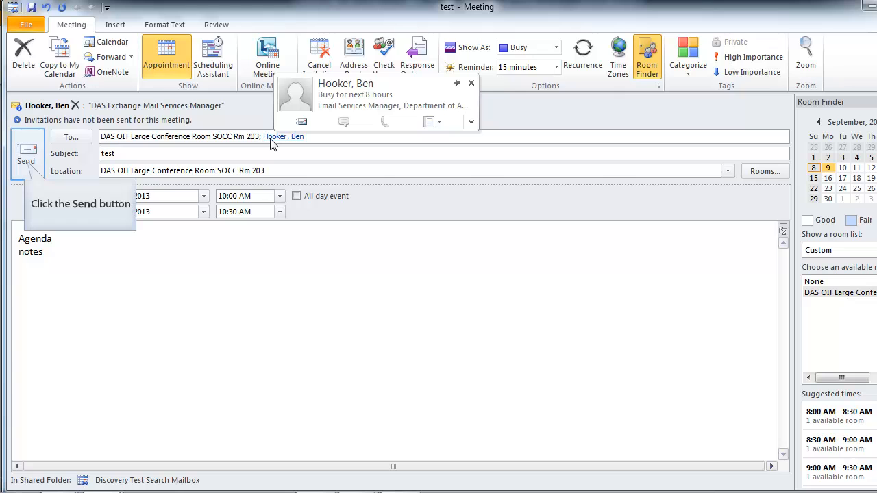